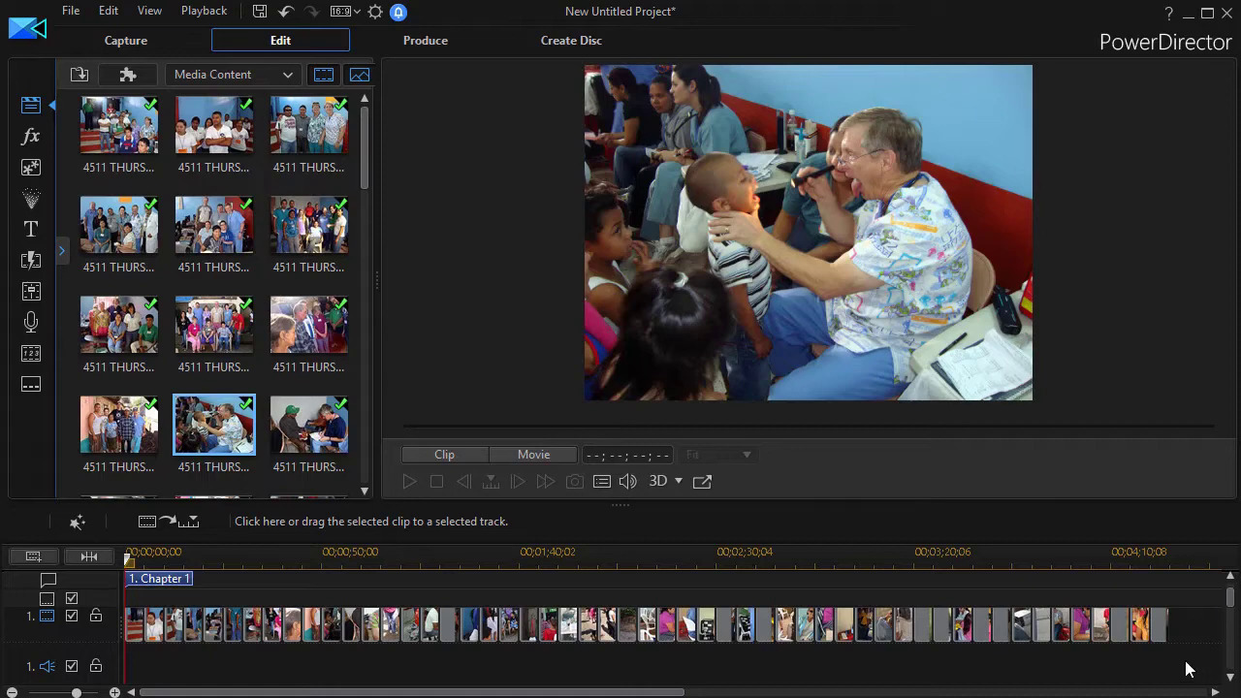
Marquee-select all photo clips on the video track and group them into a slideshow
drag(1185, 656, 115, 619)
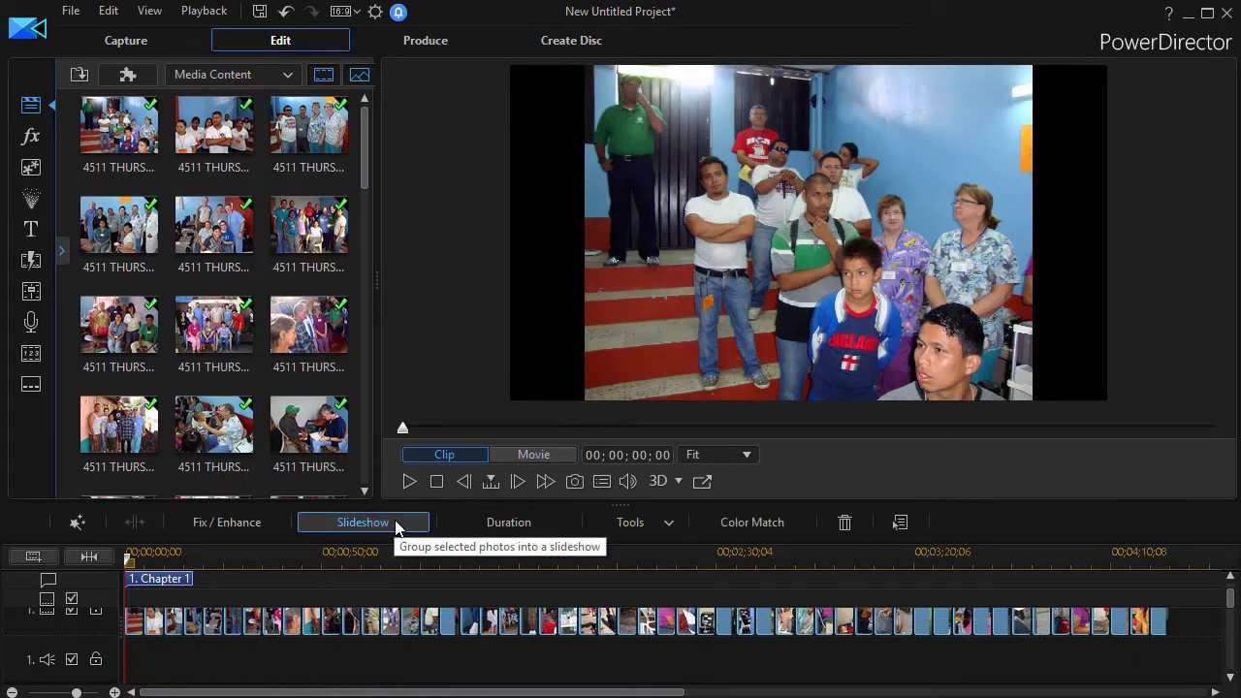
click(396, 525)
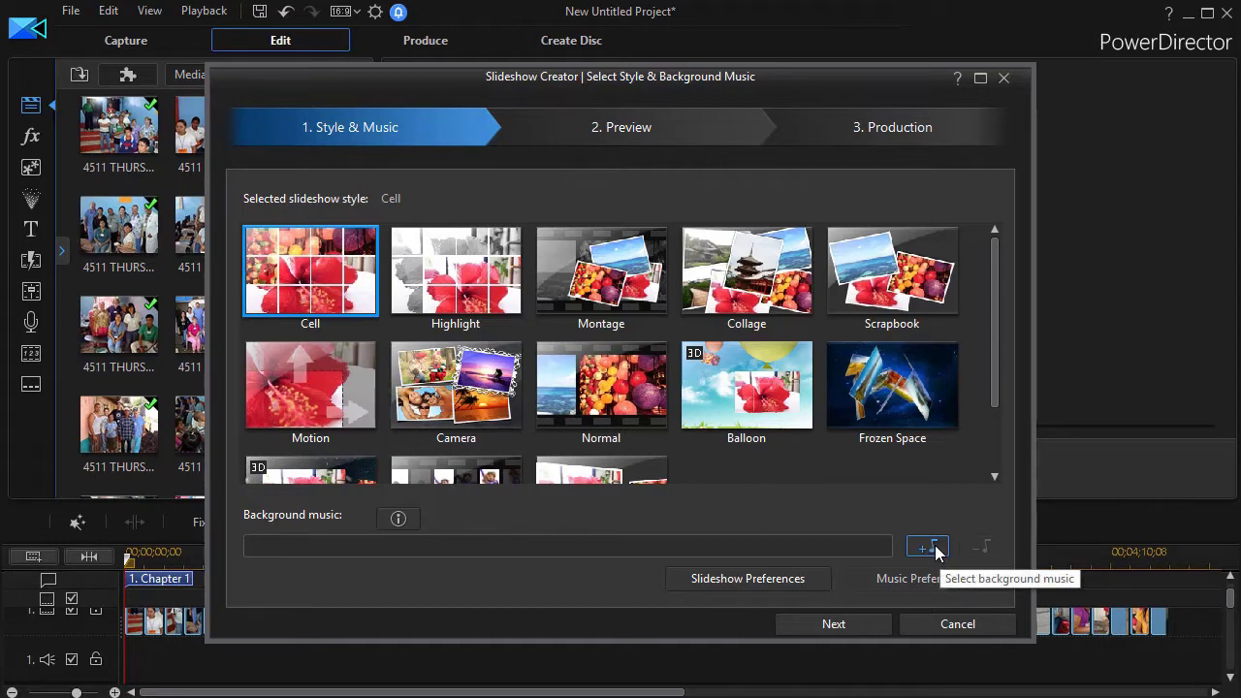
Bring up the file picker to choose the slideshow's background music
click(933, 549)
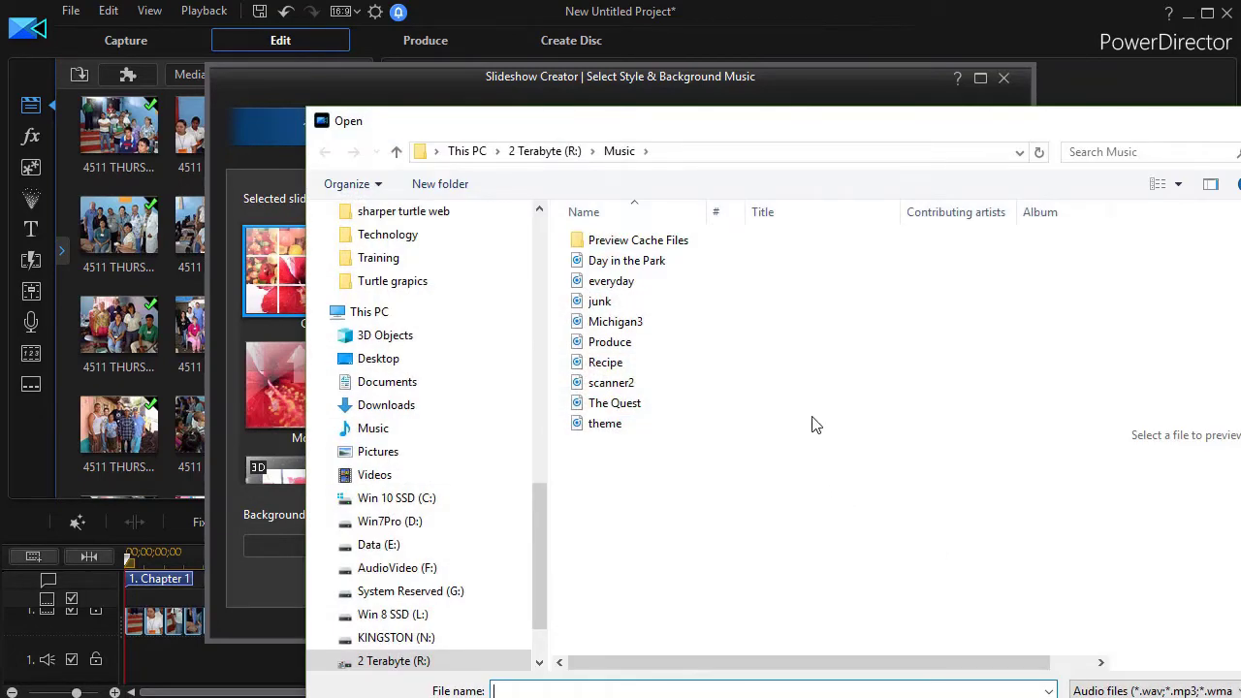
Add Produce.wav from R:\Music as the Cell slideshow's background music
drag(742, 121, 571, 87)
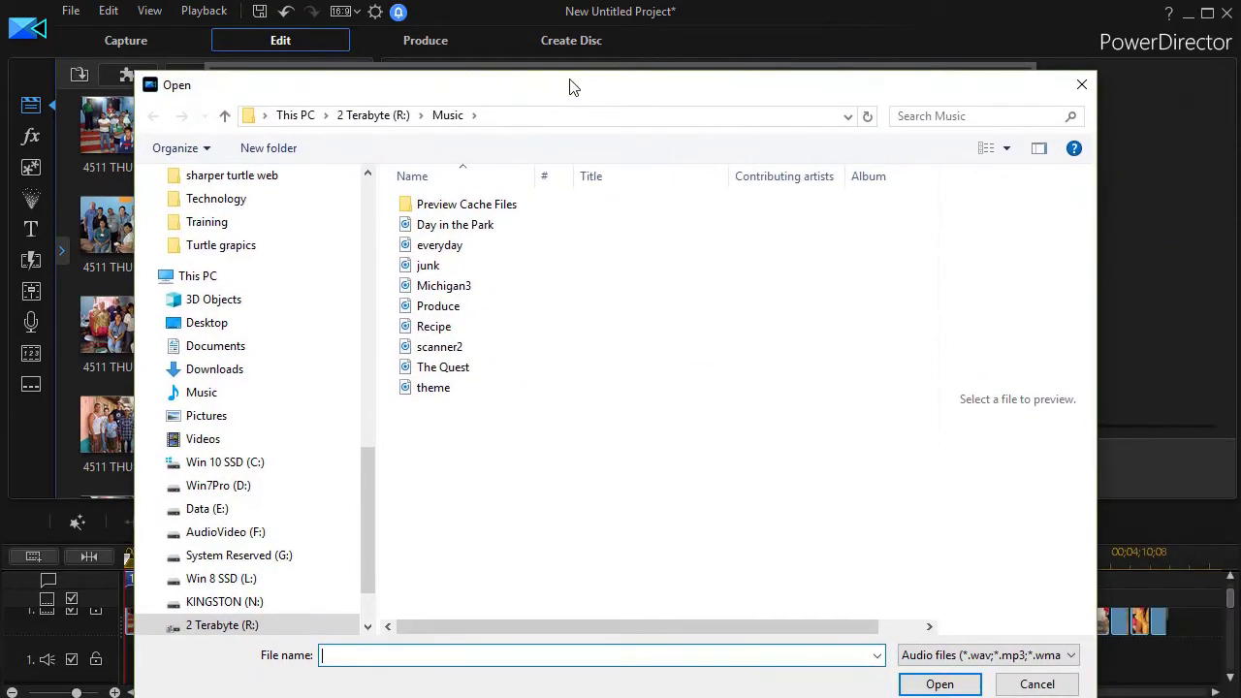
click(438, 315)
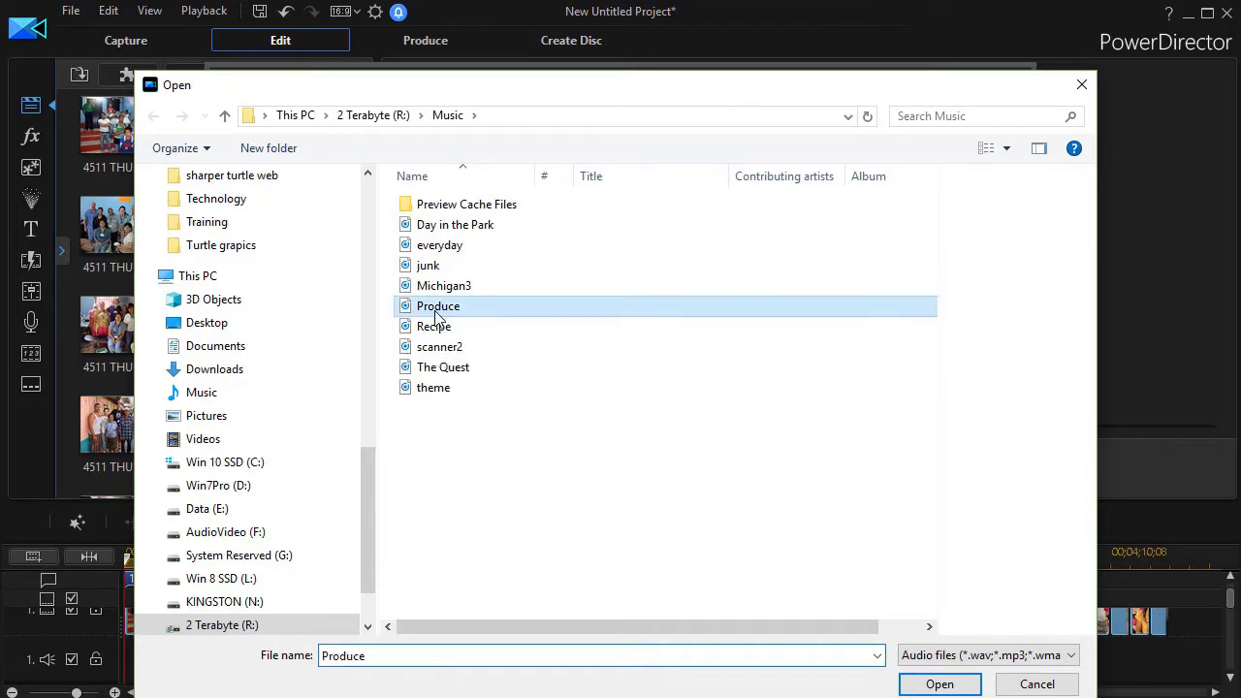
click(939, 685)
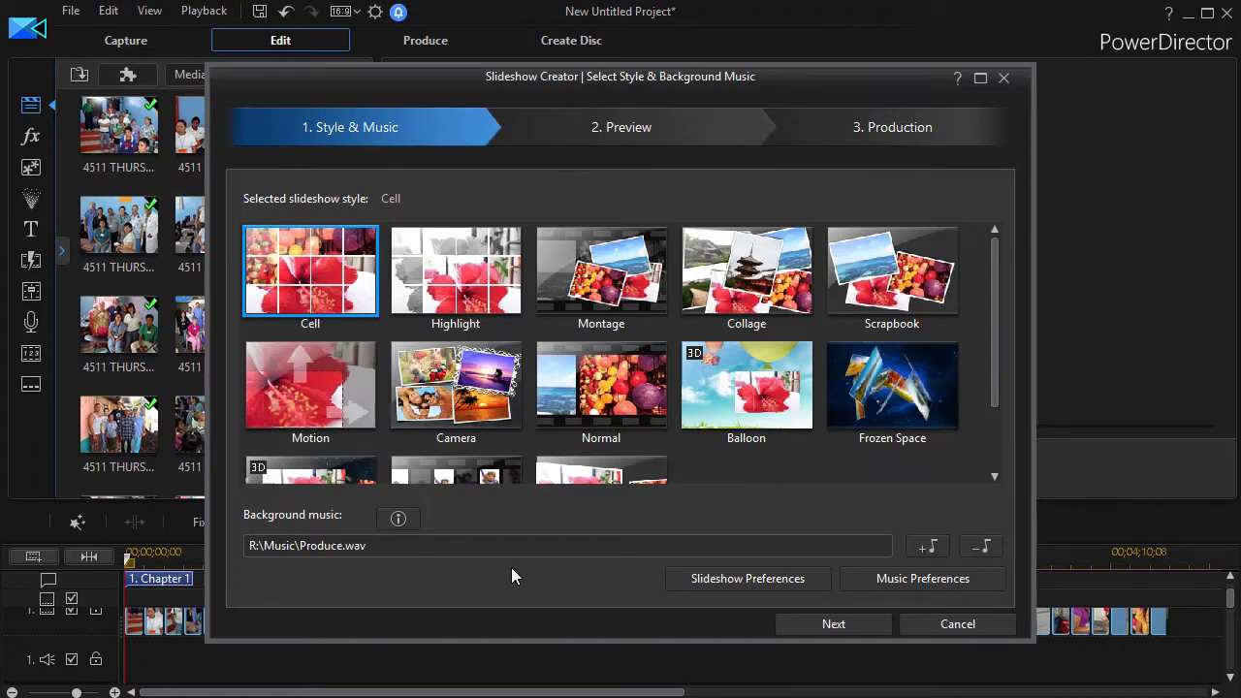
click(916, 579)
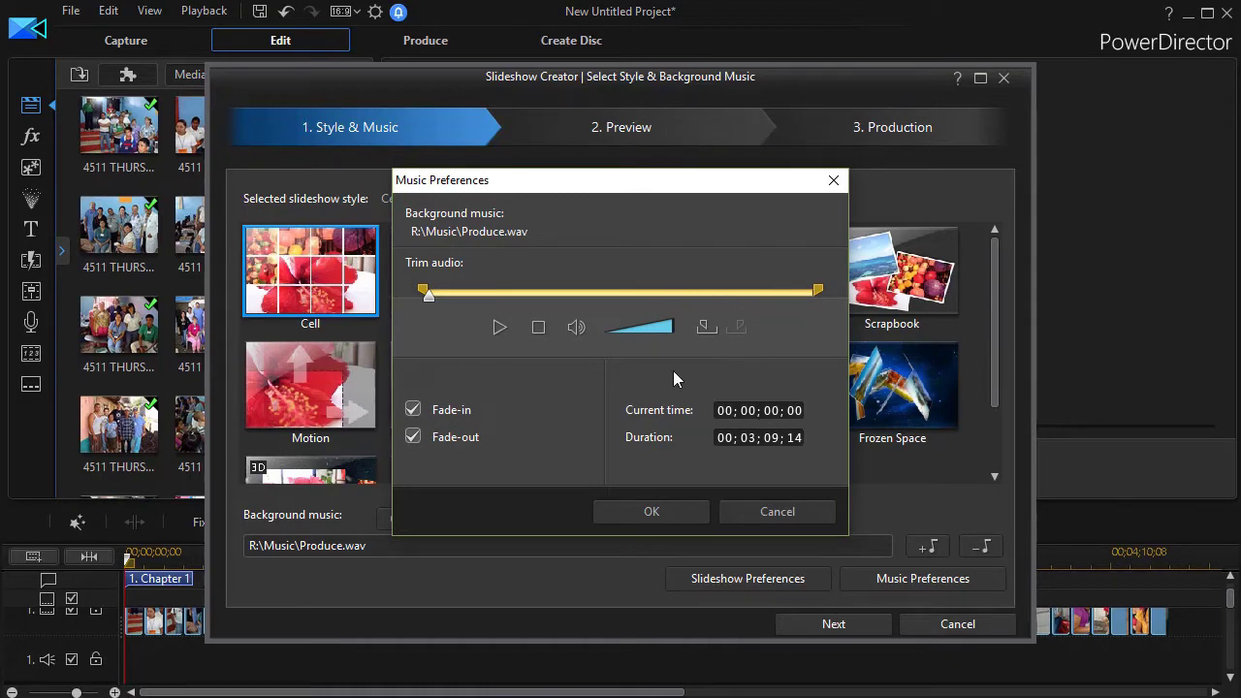
click(773, 511)
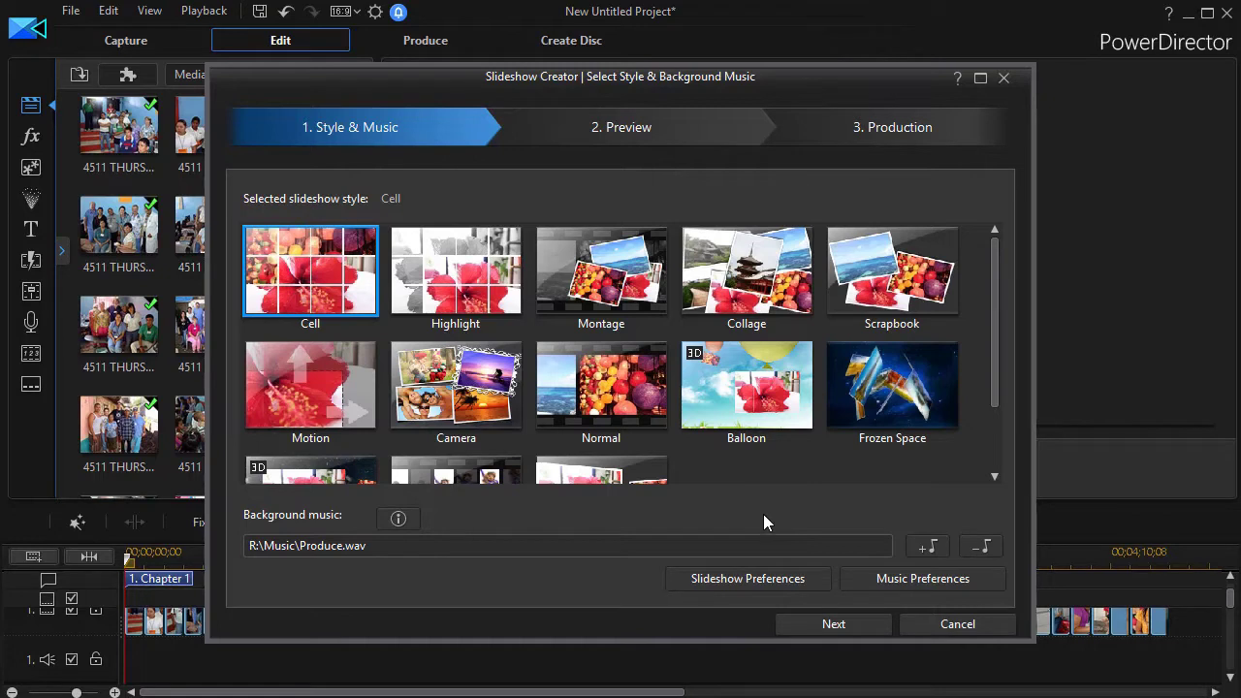
click(835, 625)
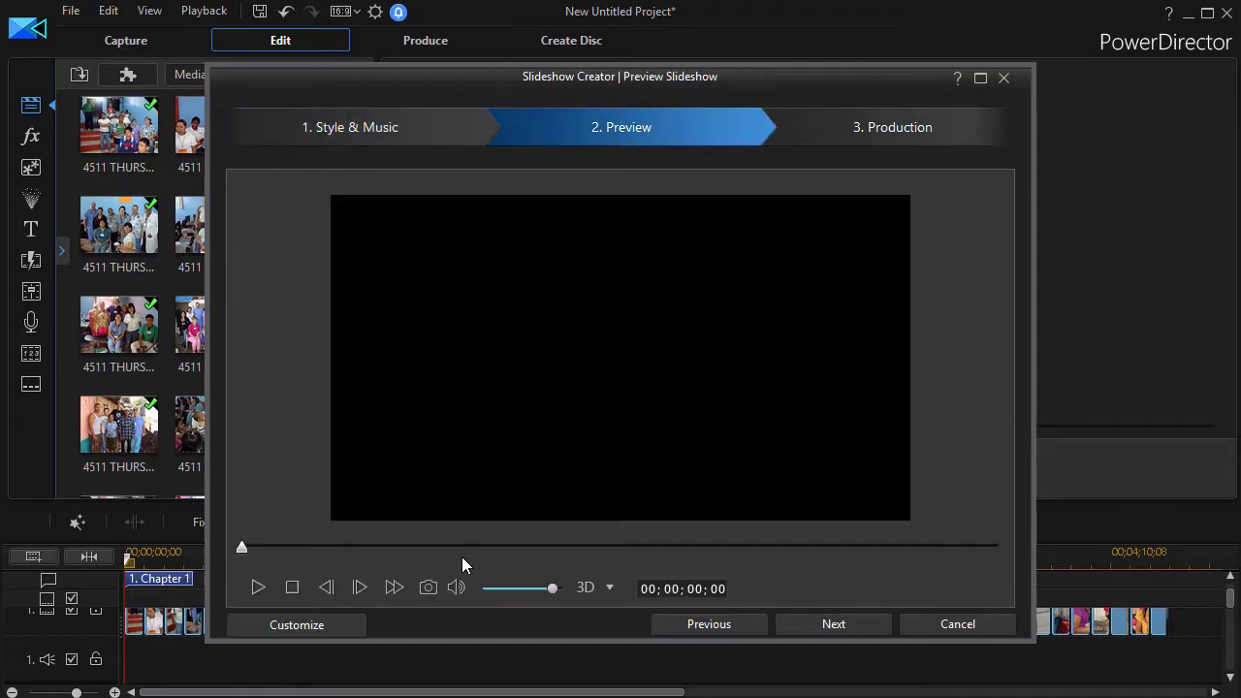
Play, pause and scrub through the roughly 46-second slideshow preview, then return to Style & Music
click(259, 589)
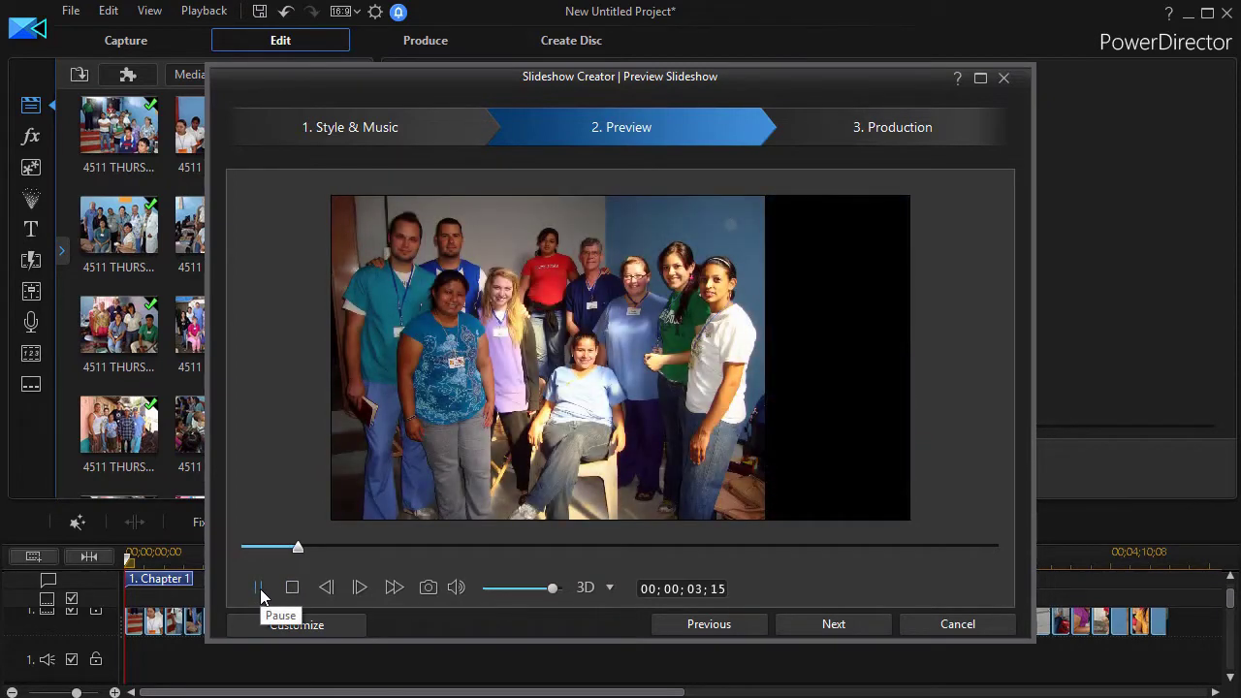
click(260, 590)
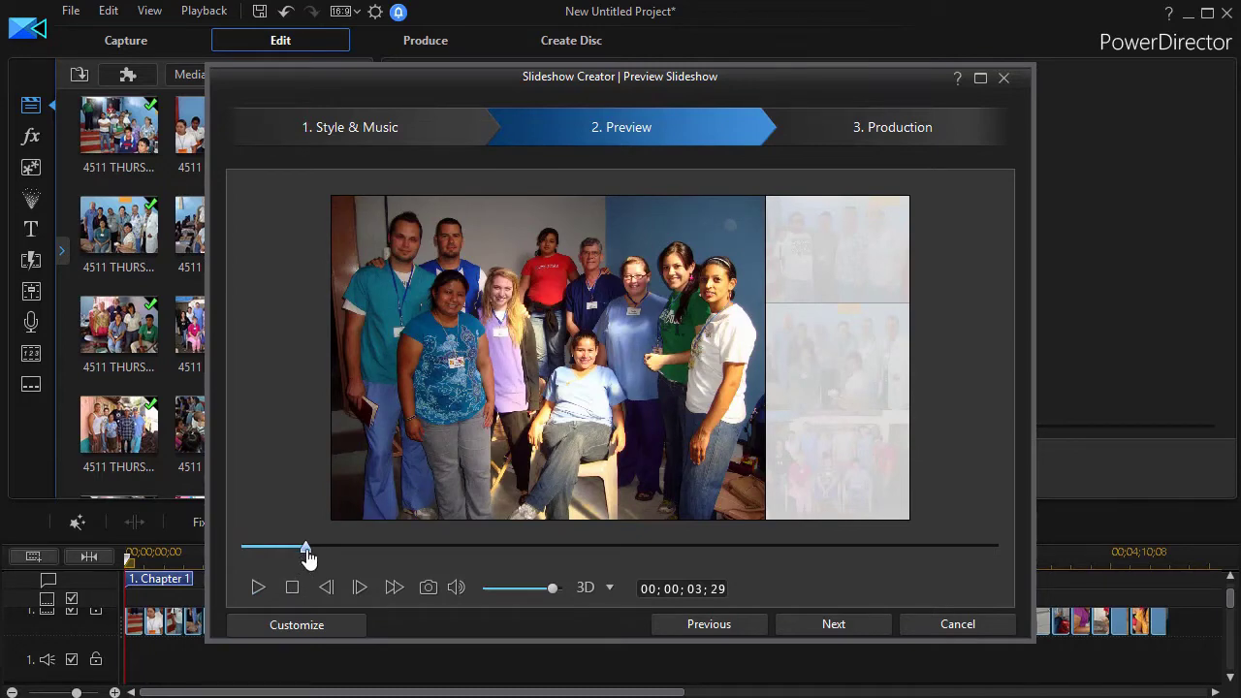
drag(304, 554, 999, 569)
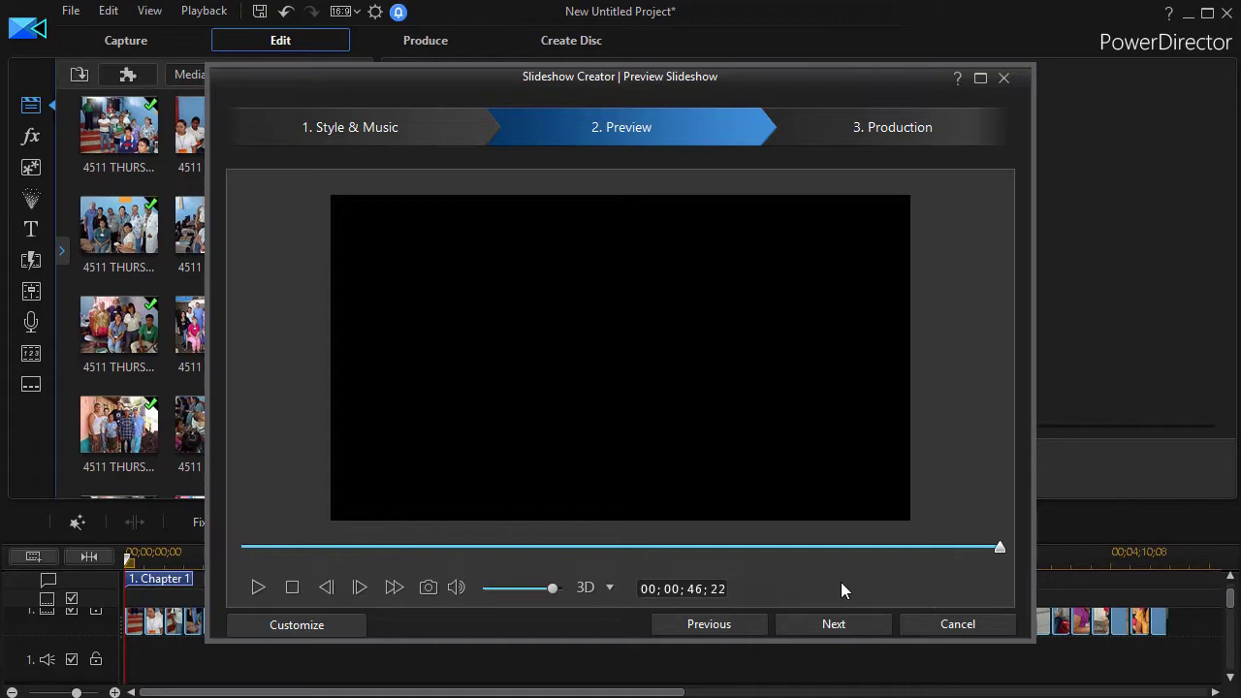
click(694, 625)
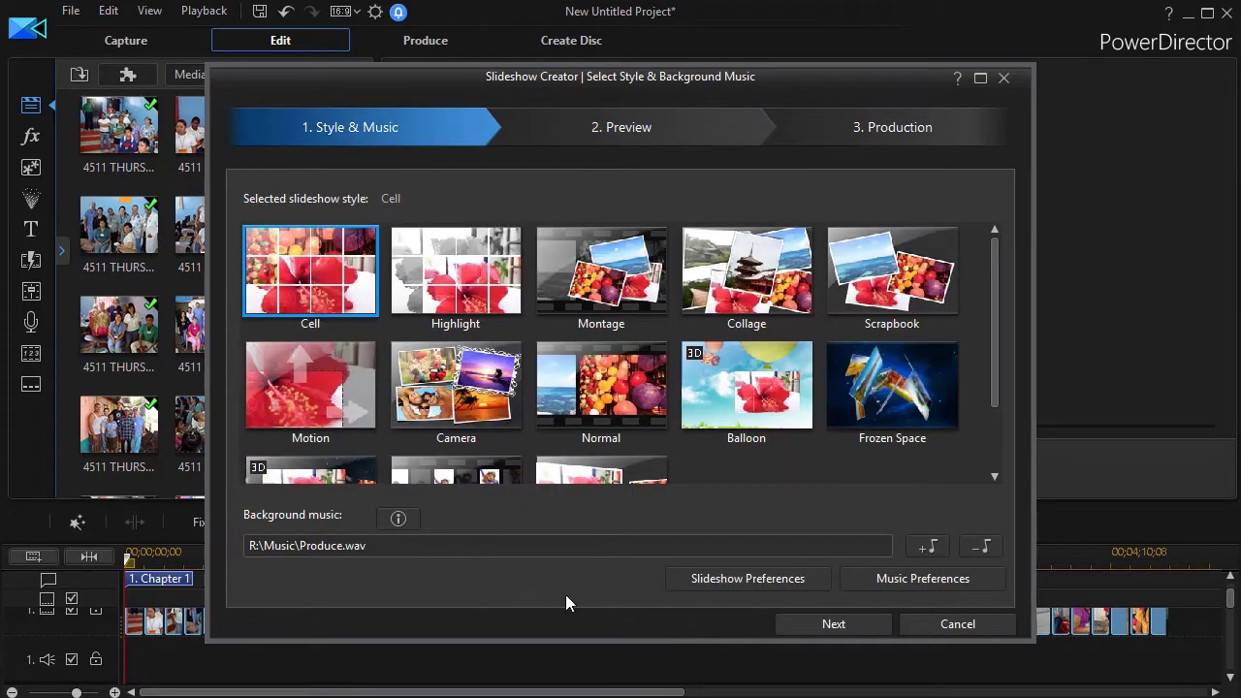
Try a 46-second Produce.wav section starting near 1:34, play it, then cancel the trim
click(886, 584)
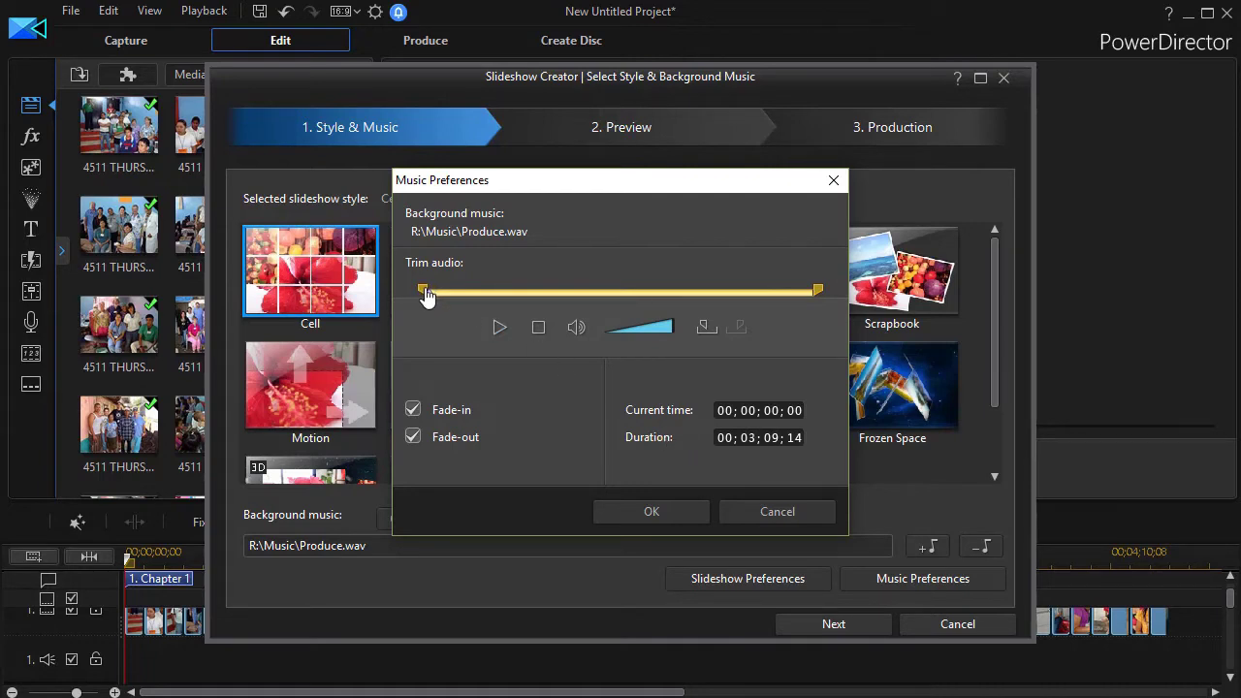
drag(427, 296, 518, 295)
drag(430, 297, 618, 303)
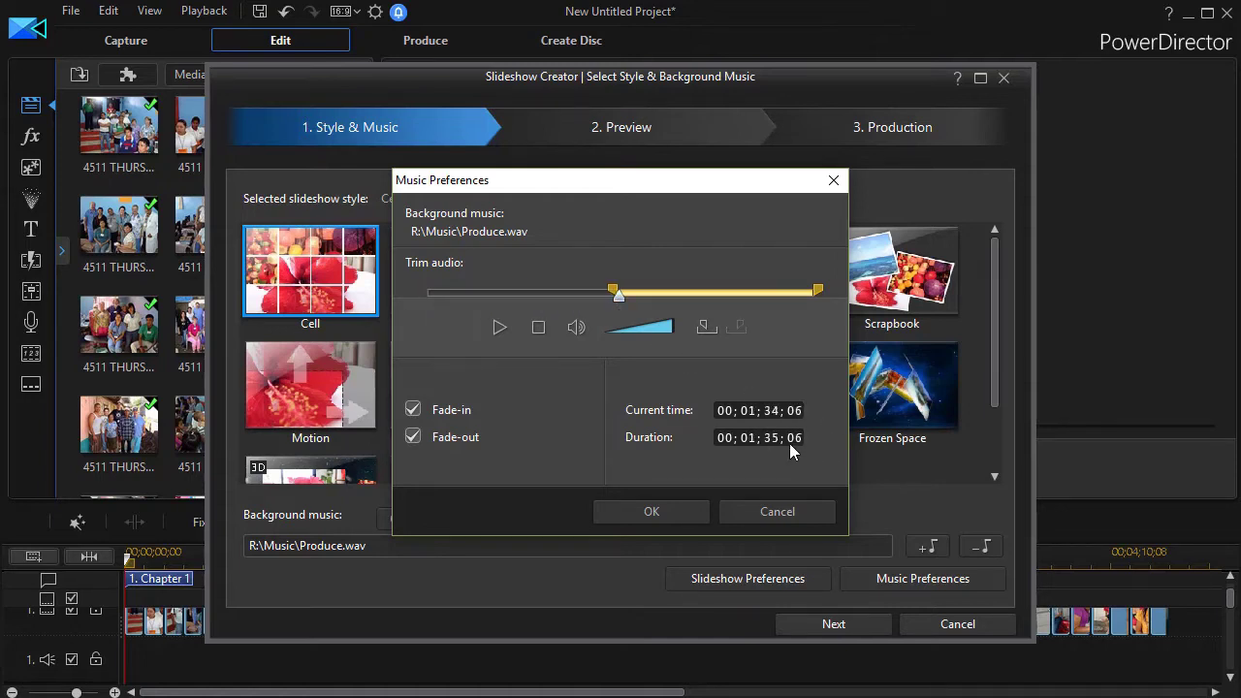
drag(817, 290, 718, 298)
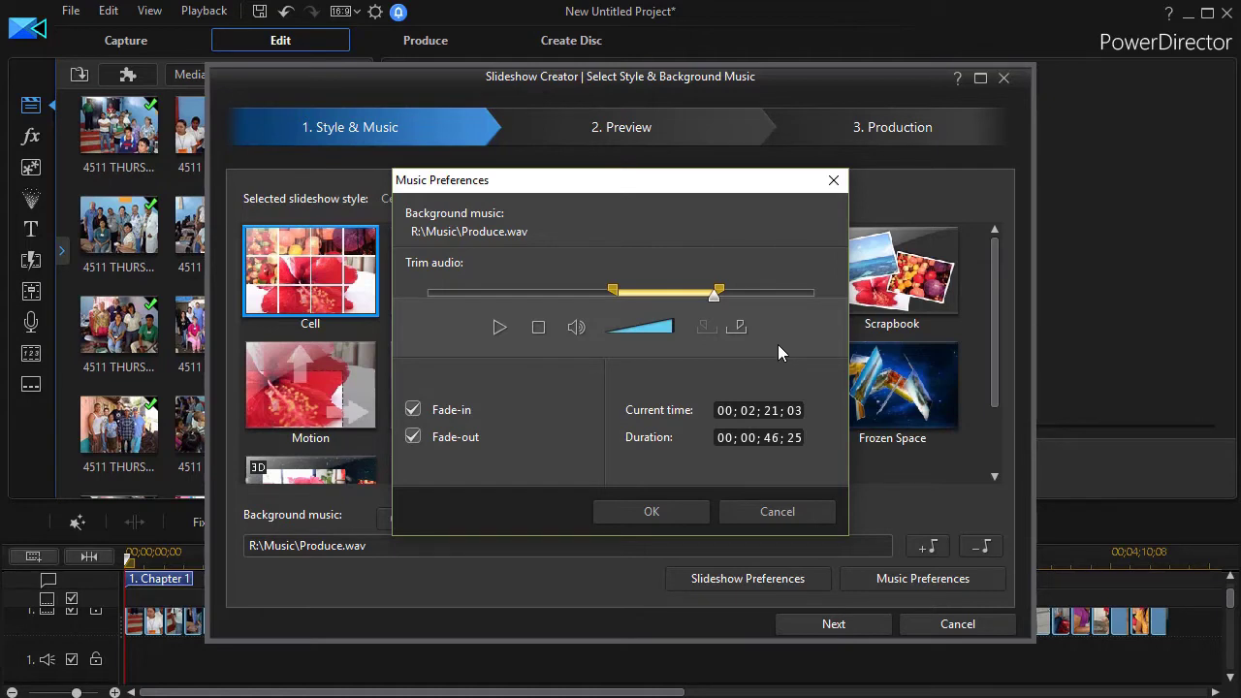
click(498, 330)
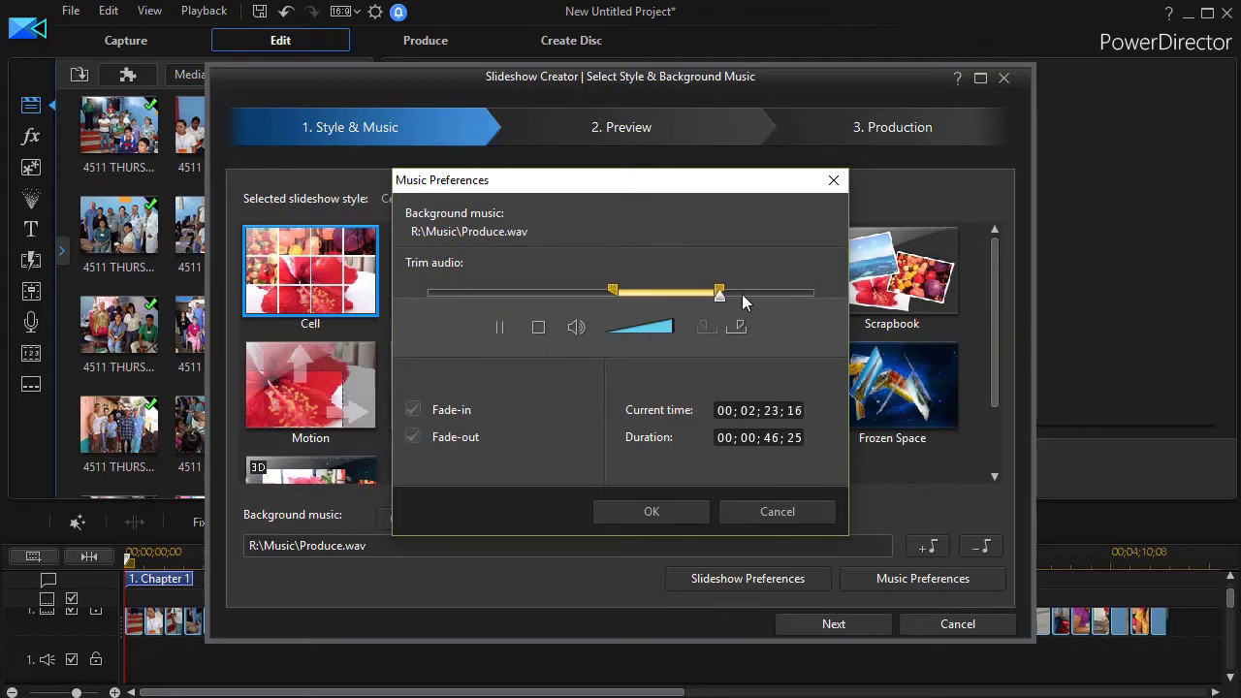
click(500, 332)
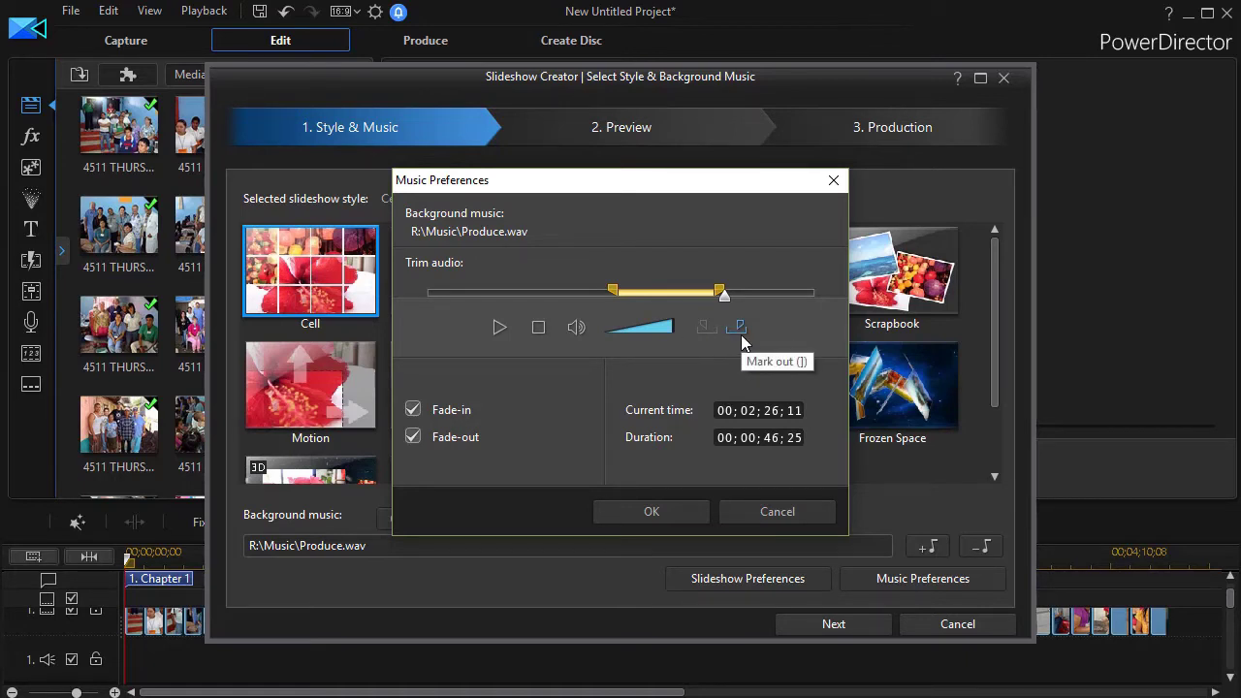
click(775, 516)
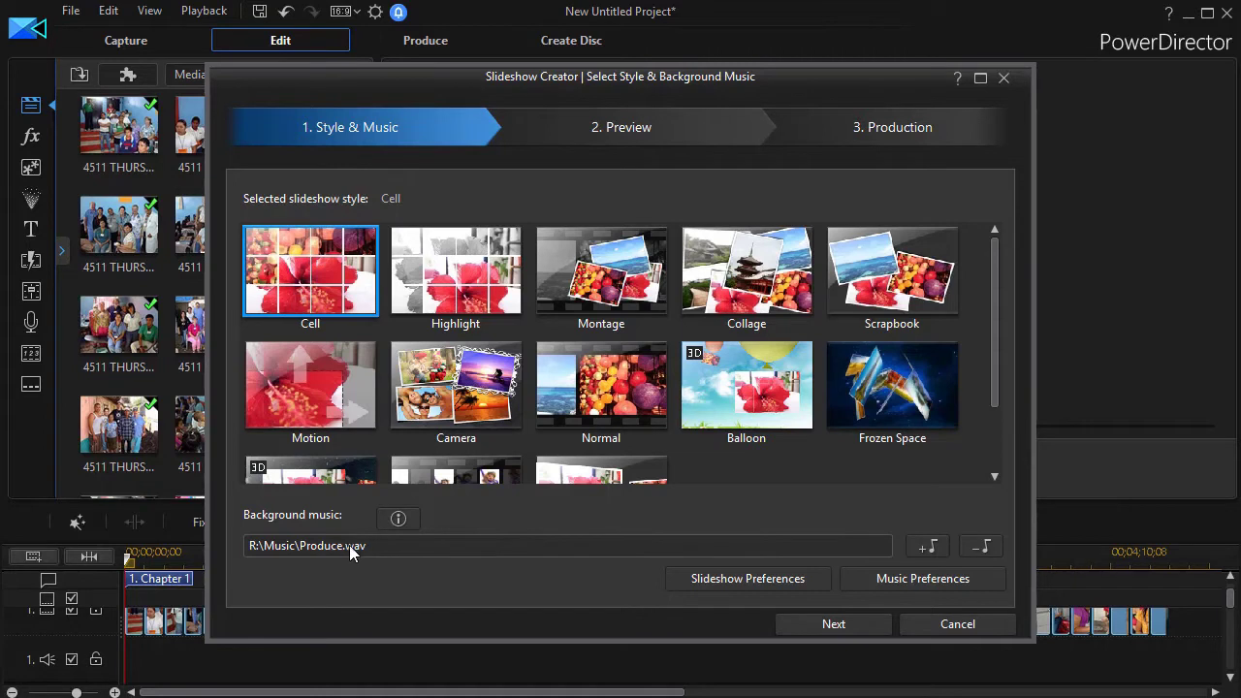
Remove Produce.wav as background music, generate the 53-photo Cell slideshow, and choose Advanced Editing
click(987, 549)
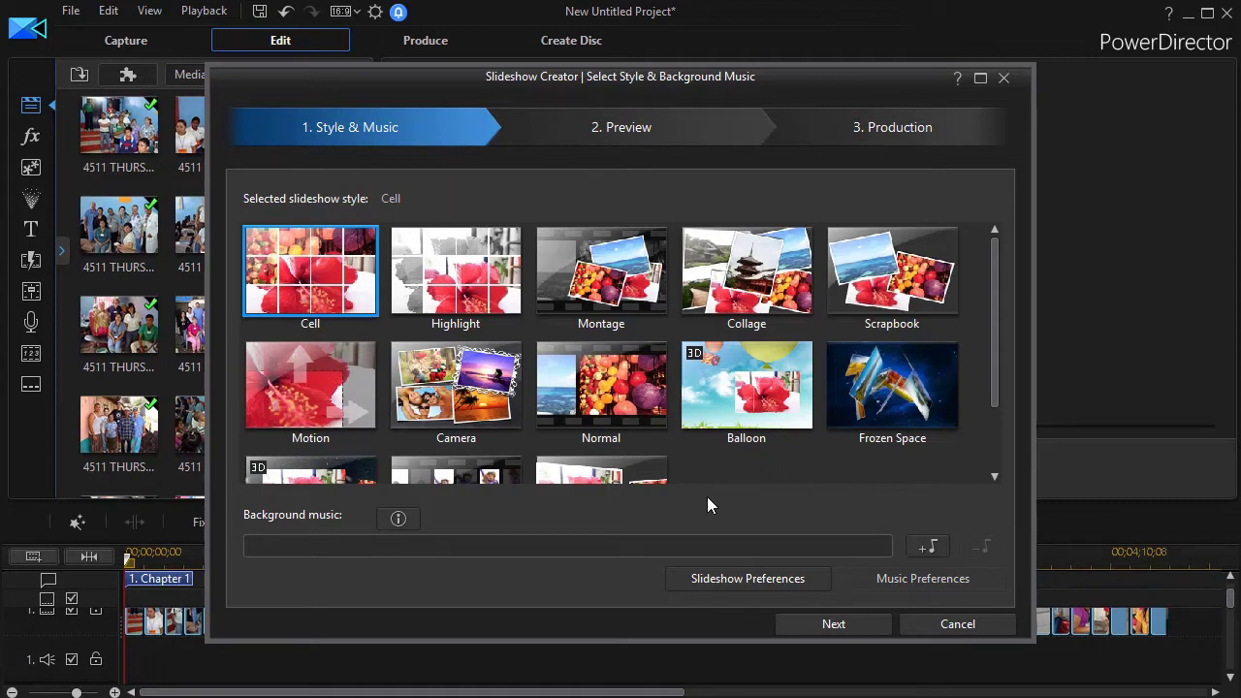
click(834, 624)
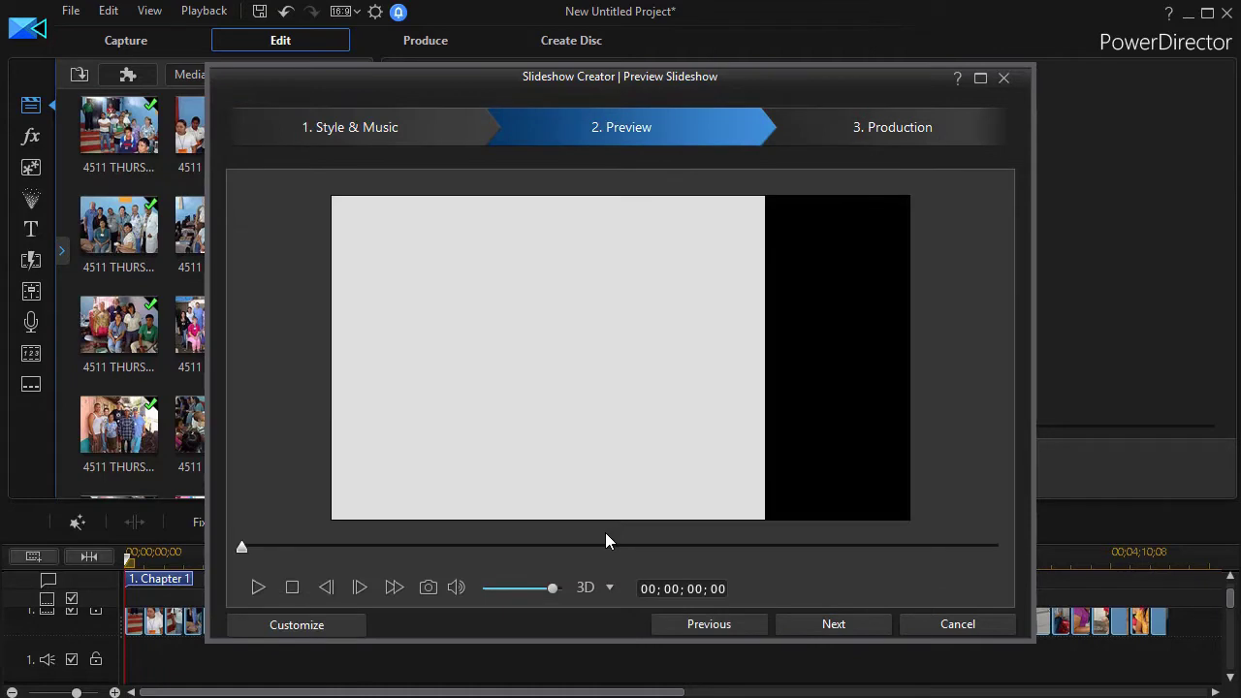
click(816, 624)
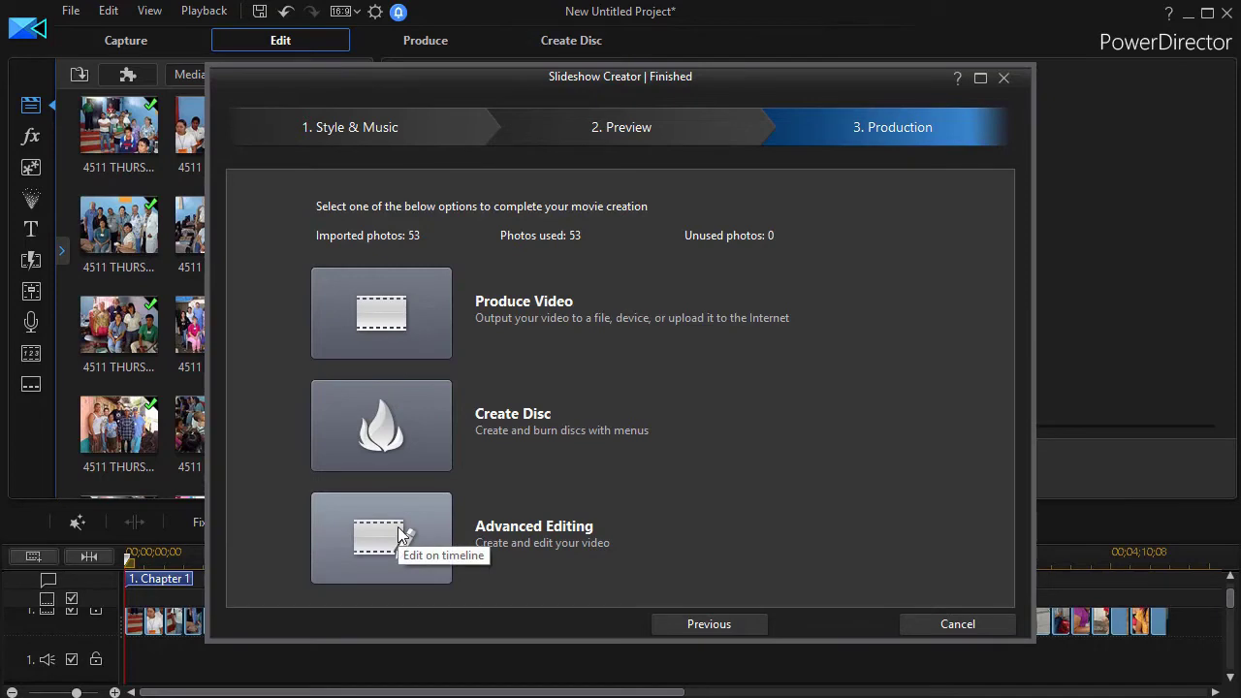
click(400, 533)
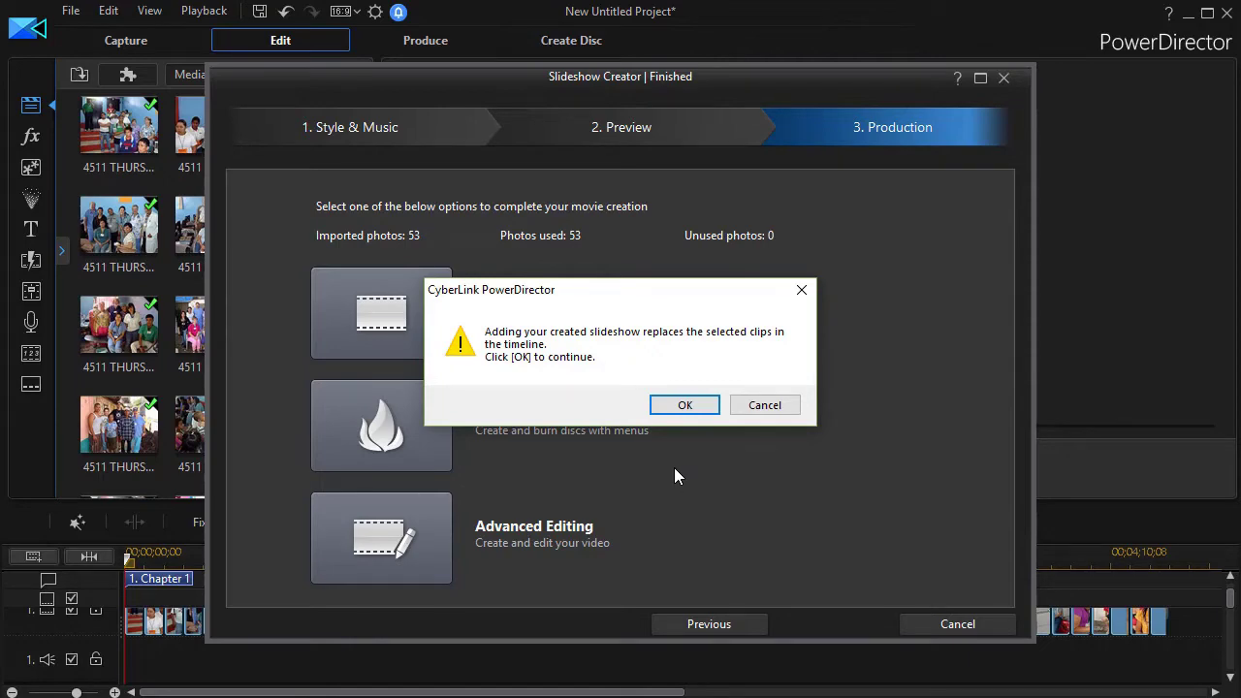
Replace the timeline photos with the 00;00;44;29 slideshow clip and preview its opening seconds
click(687, 404)
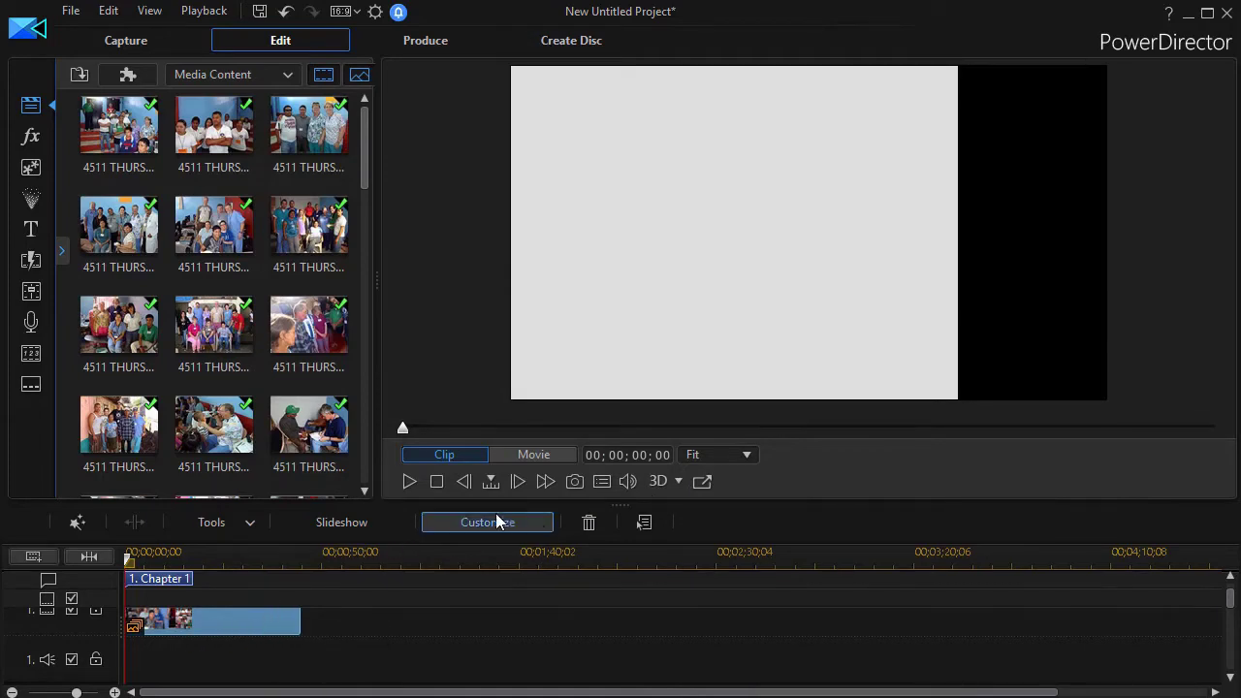
click(407, 482)
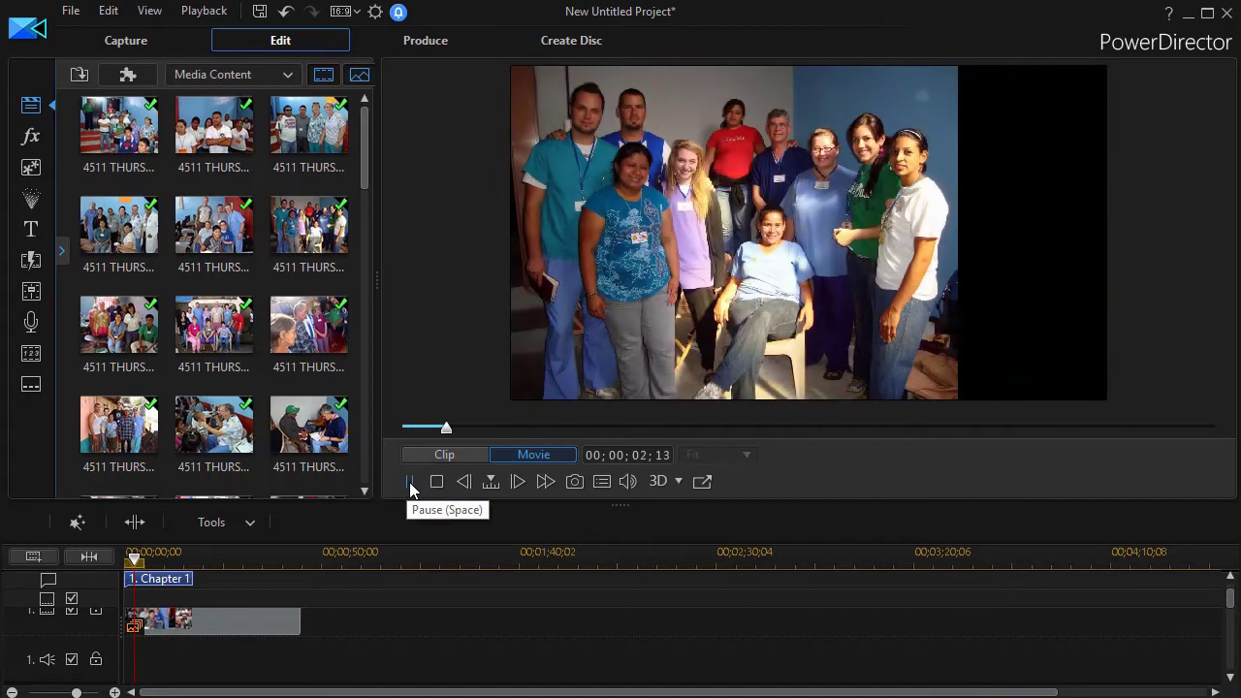
click(409, 482)
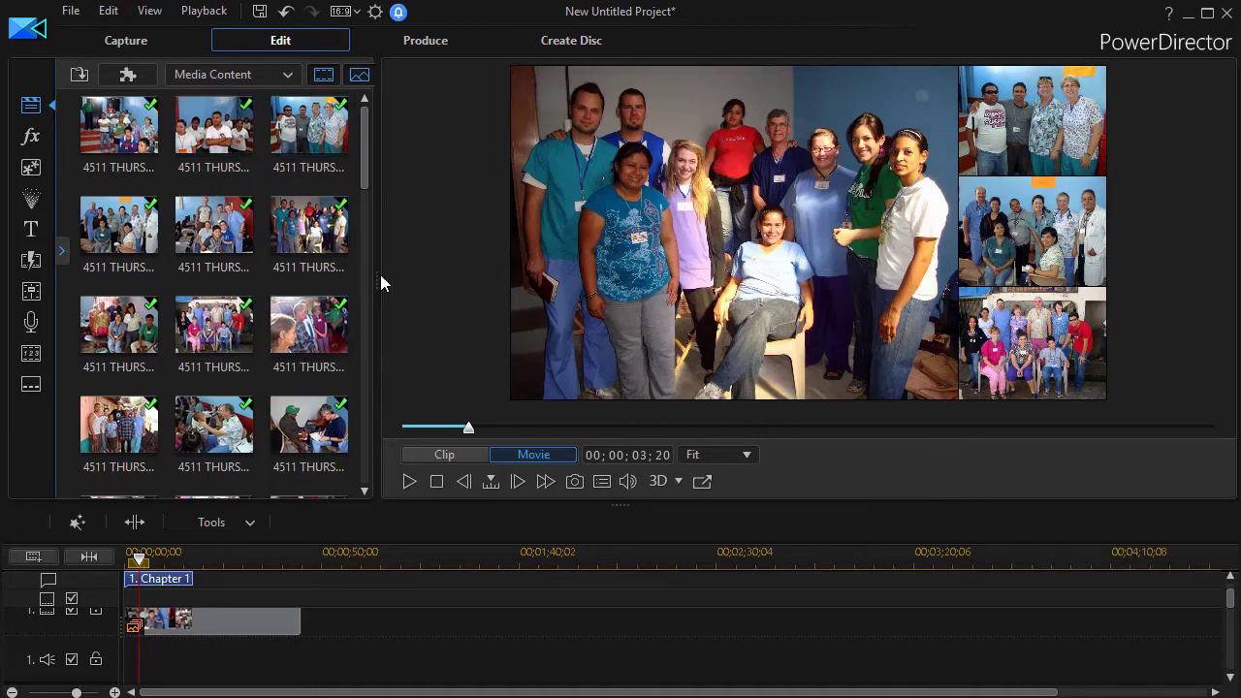
Filter the media library to audio only and place Produce.wav on the timeline's music track
drag(378, 281, 529, 290)
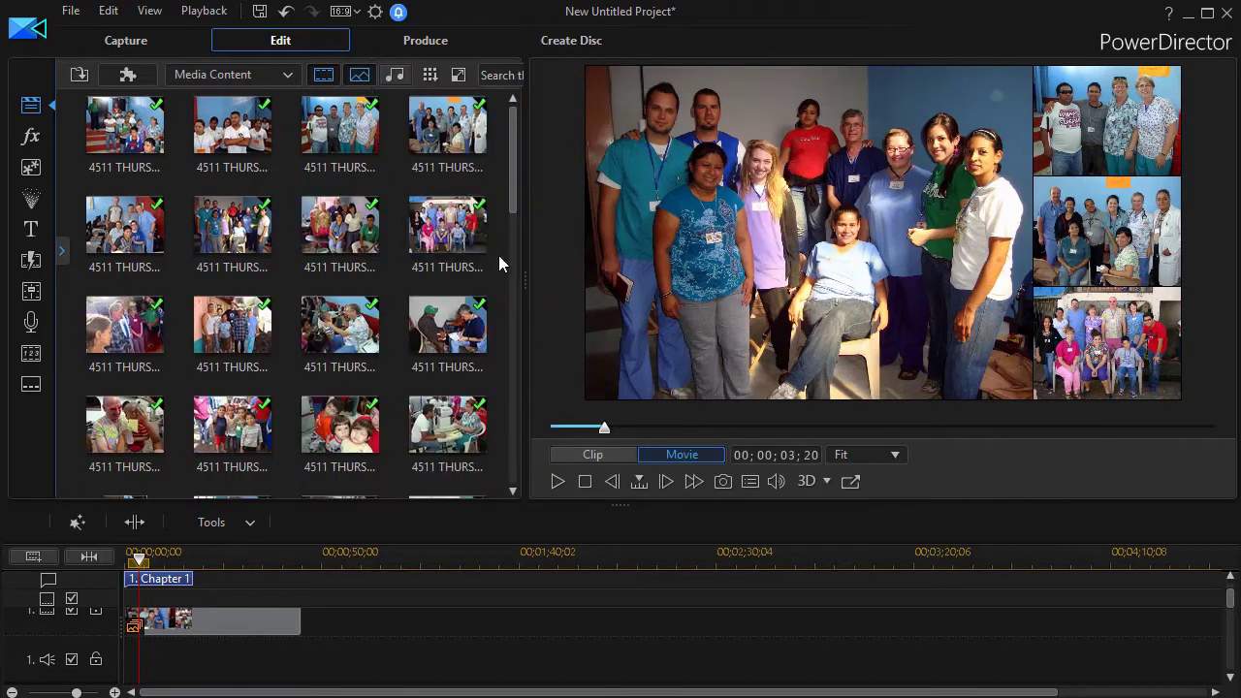
click(363, 77)
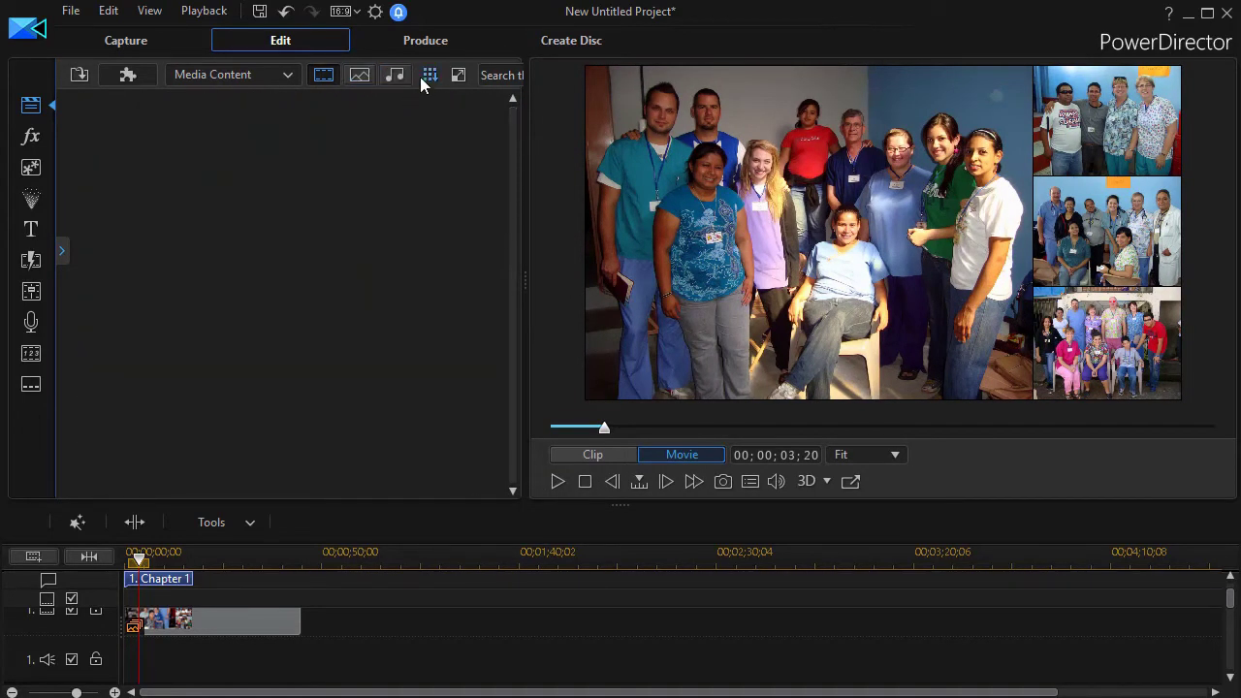
click(394, 76)
drag(147, 140, 102, 614)
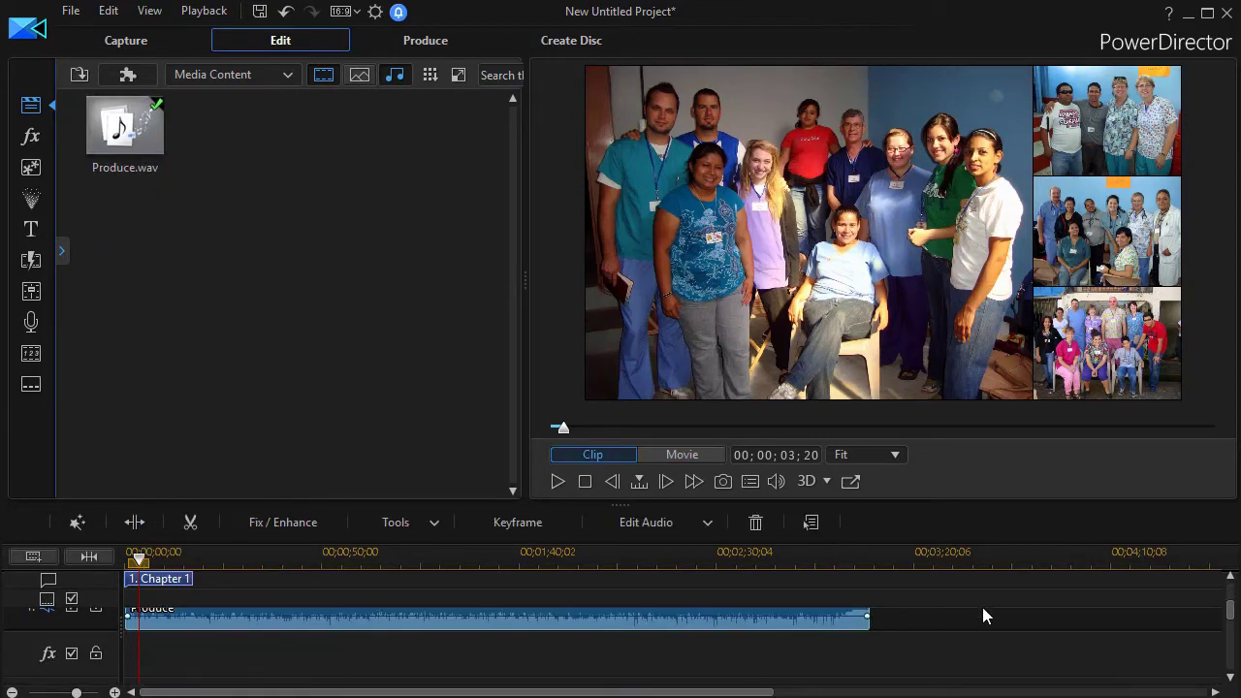
drag(1233, 612, 1230, 596)
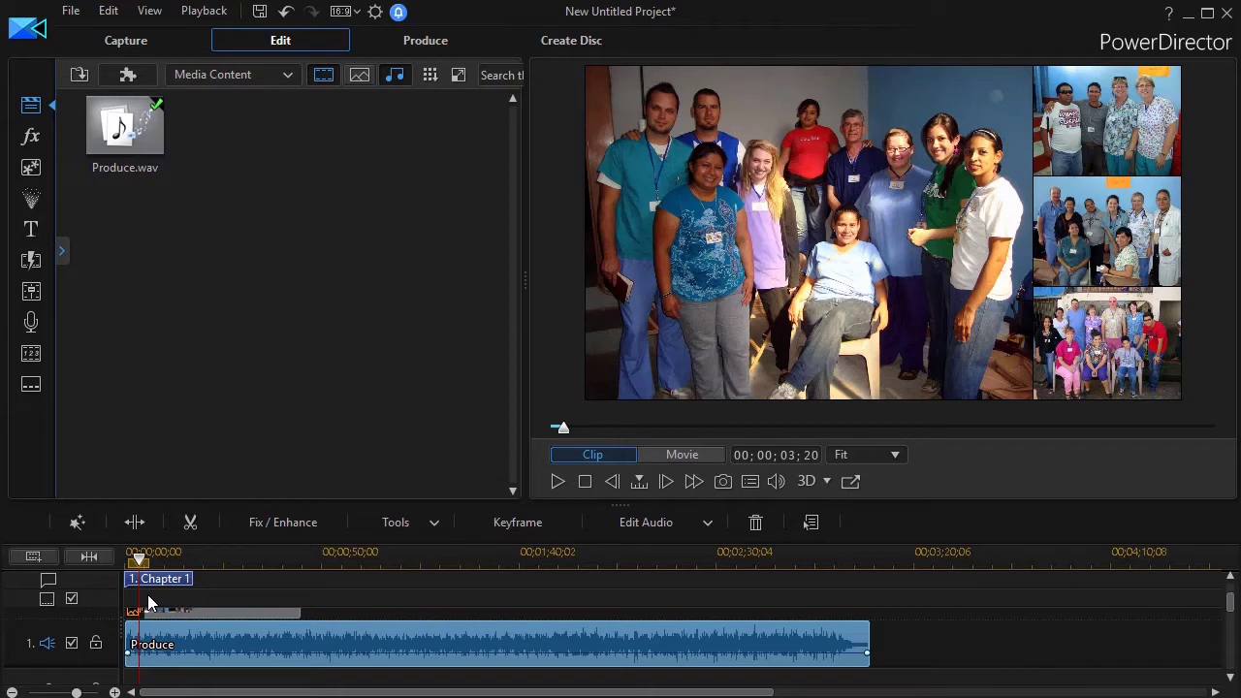
click(191, 524)
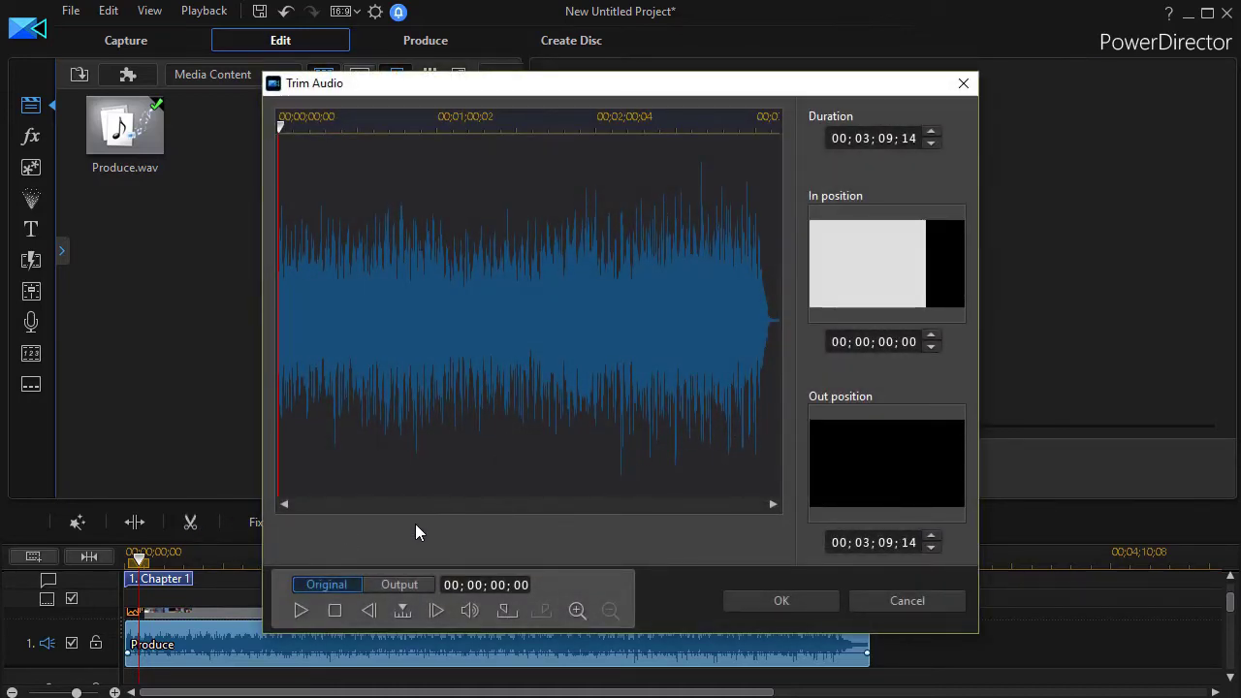
Zoom into the Produce waveform and set the trim duration to 00;00;44;24
click(577, 611)
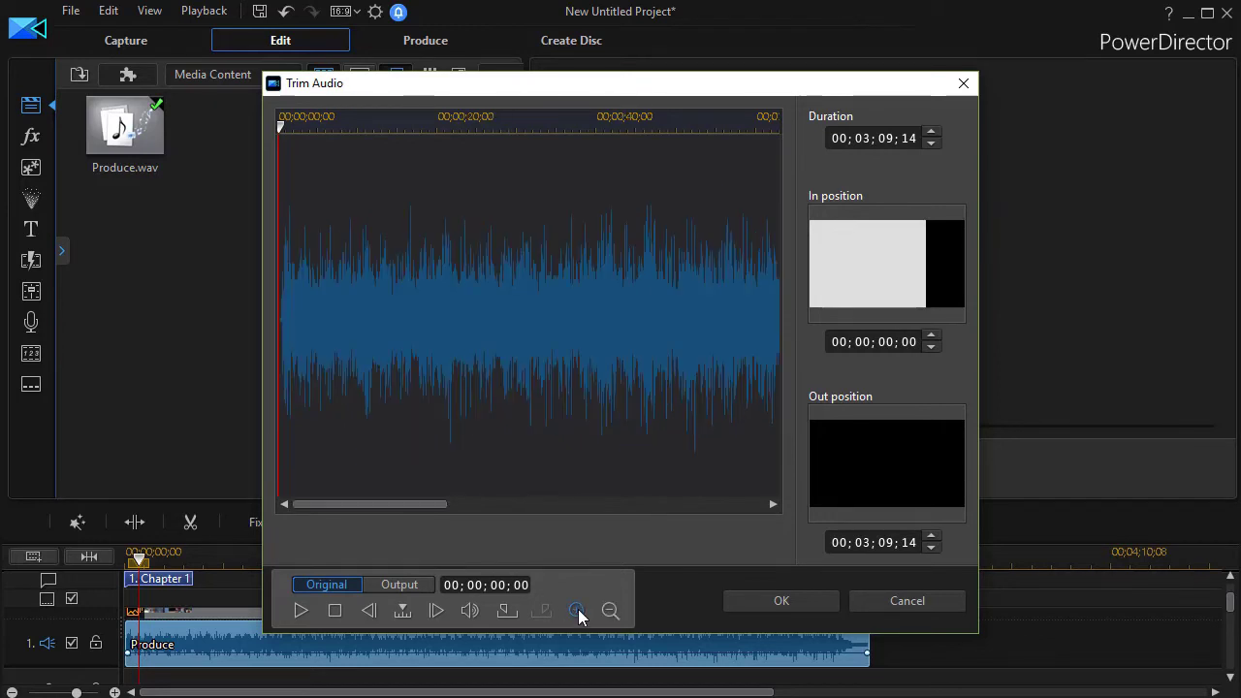
click(577, 611)
click(577, 611)
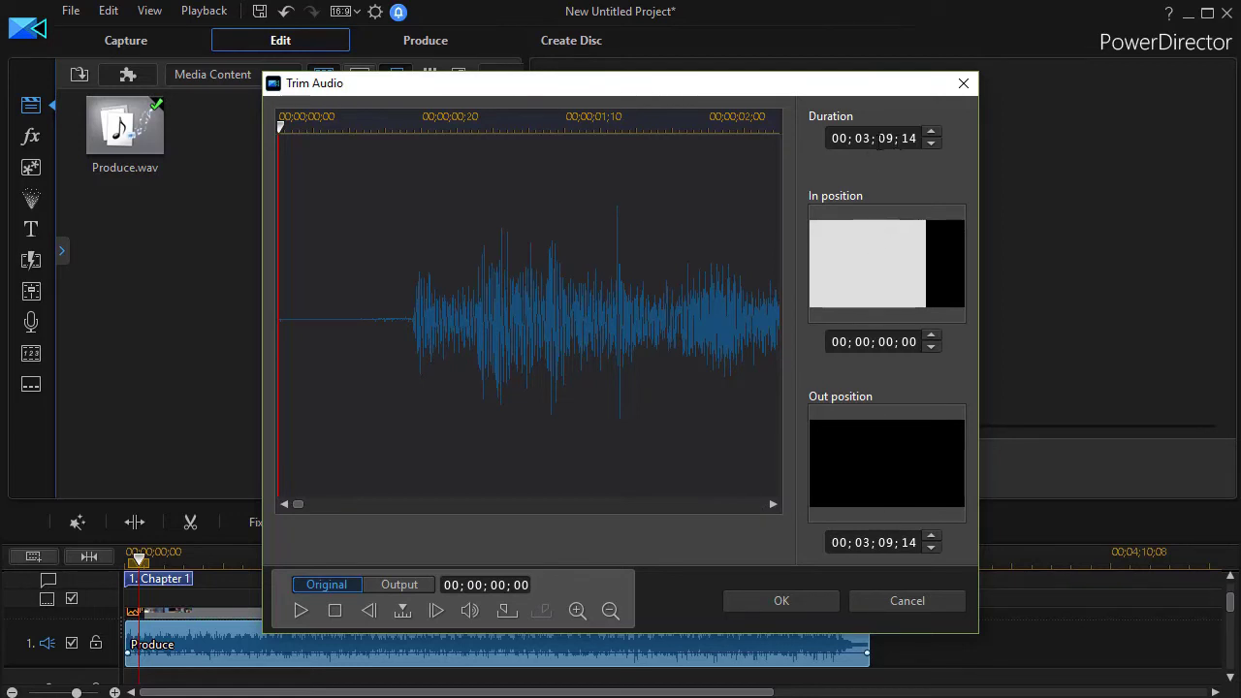
click(873, 141)
text(00)
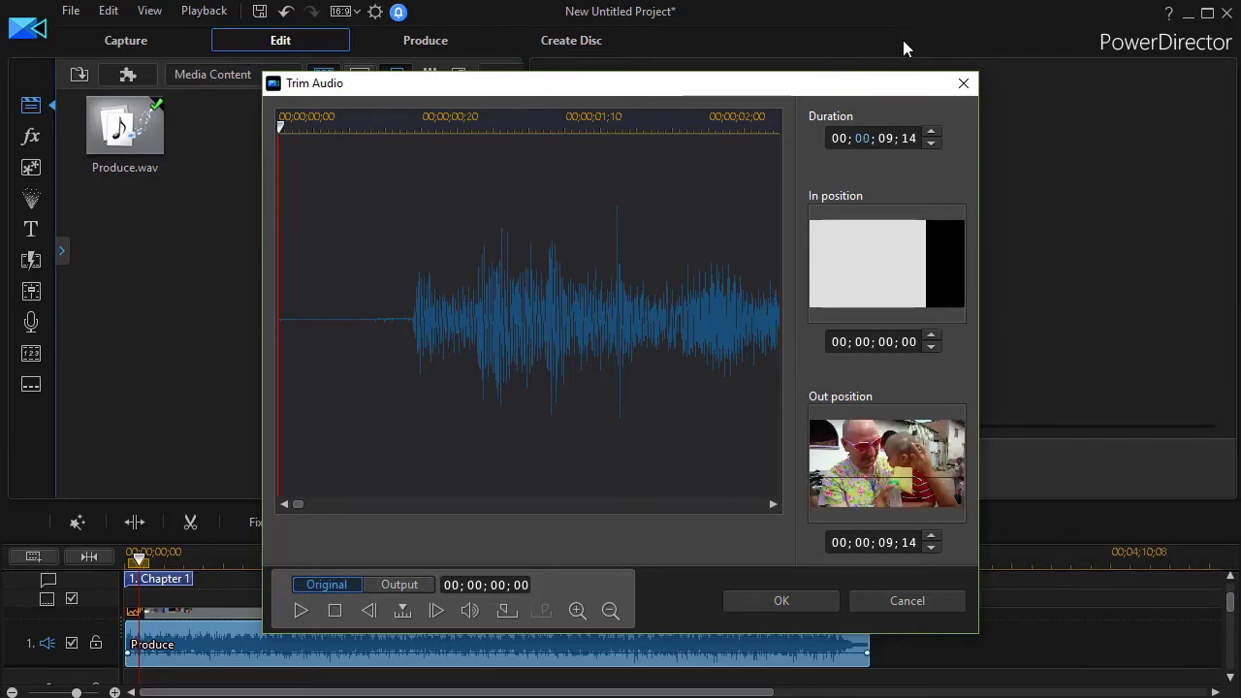
click(883, 138)
text(44; )
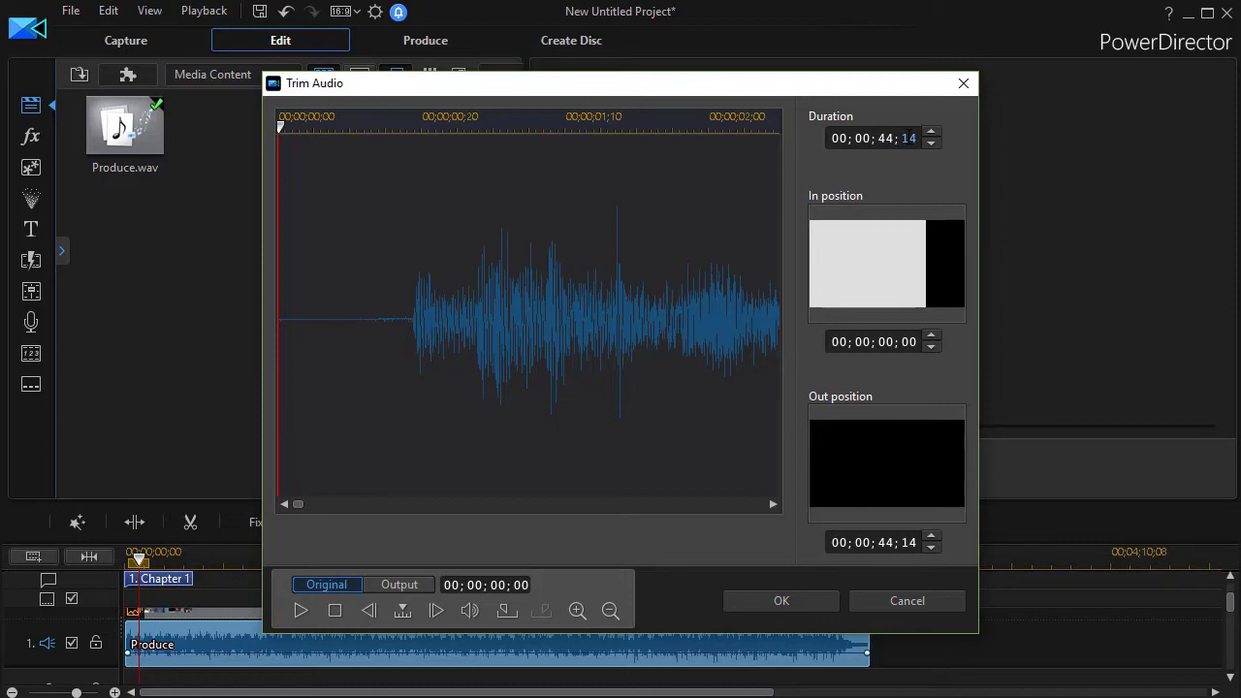
text(24)
click(787, 601)
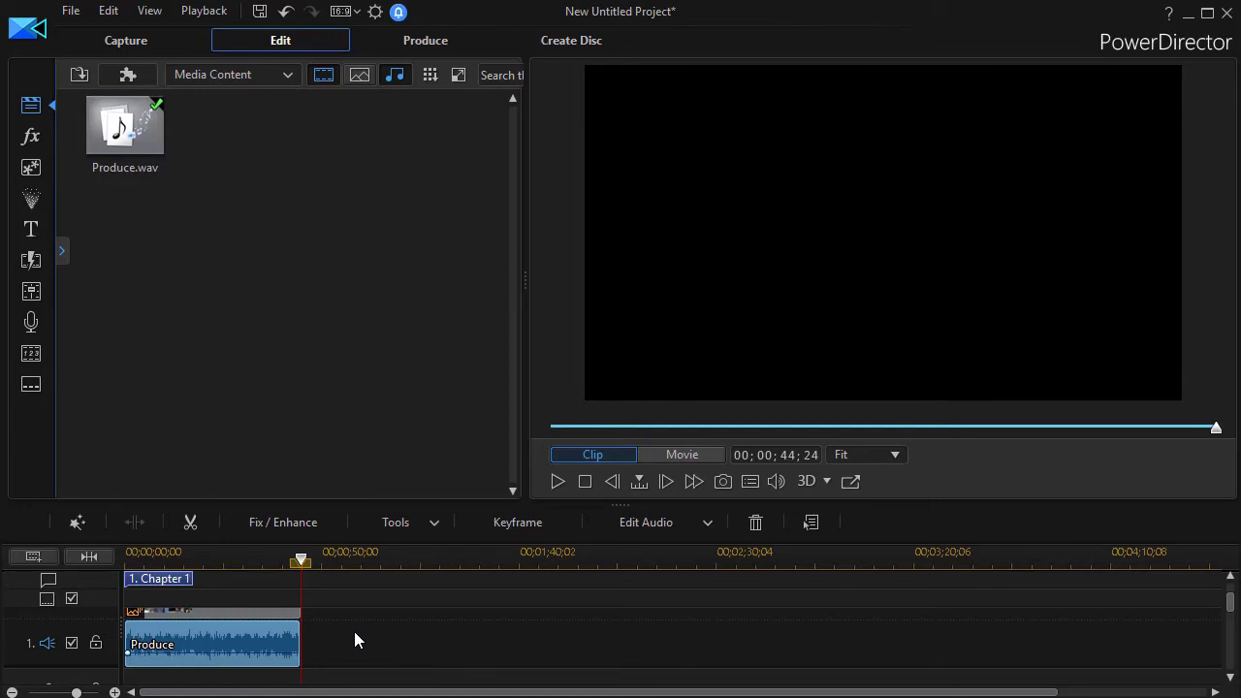
Undo the trim with Ctrl+Z, restoring Produce's full 00;03;09;14 length
key(ctrl+z)
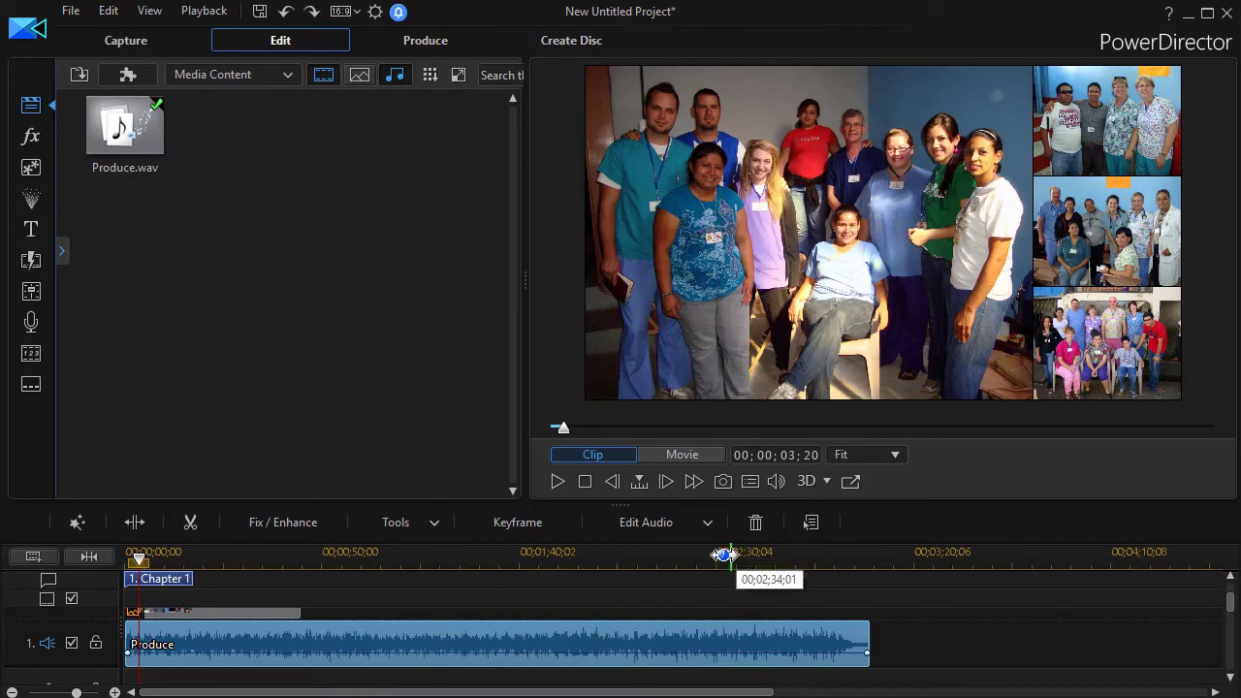
click(714, 521)
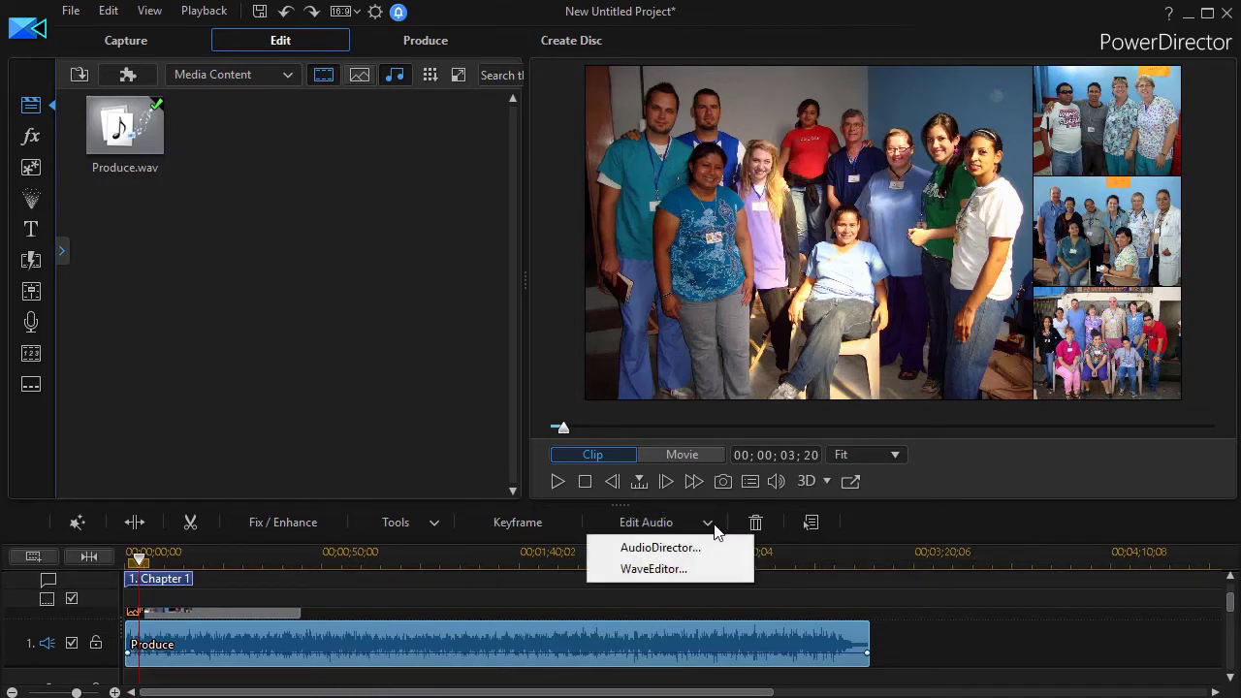